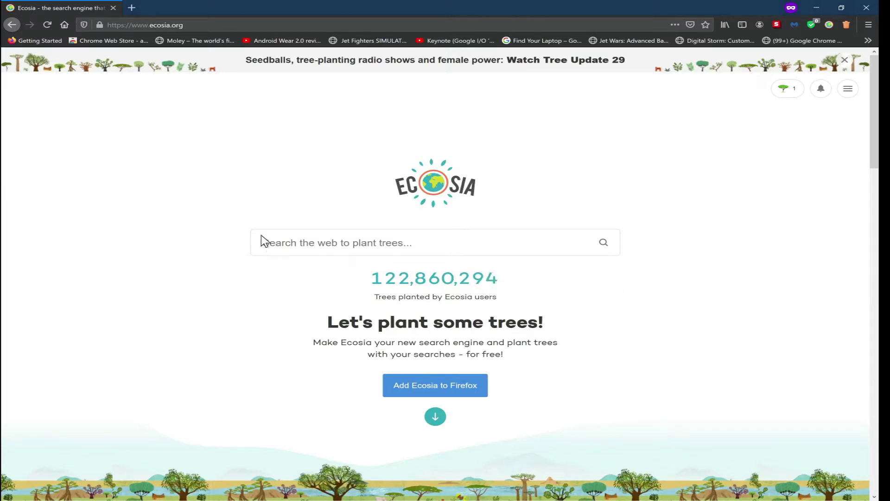
- Search Ecosia for 'protonmail', correcting the typos in the search term
left_click(338, 242)
type("proto")
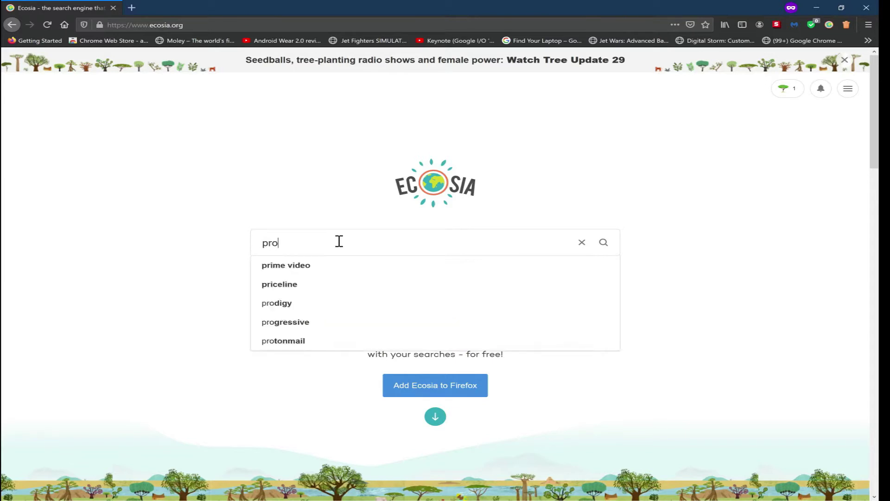
key("BackSpace")
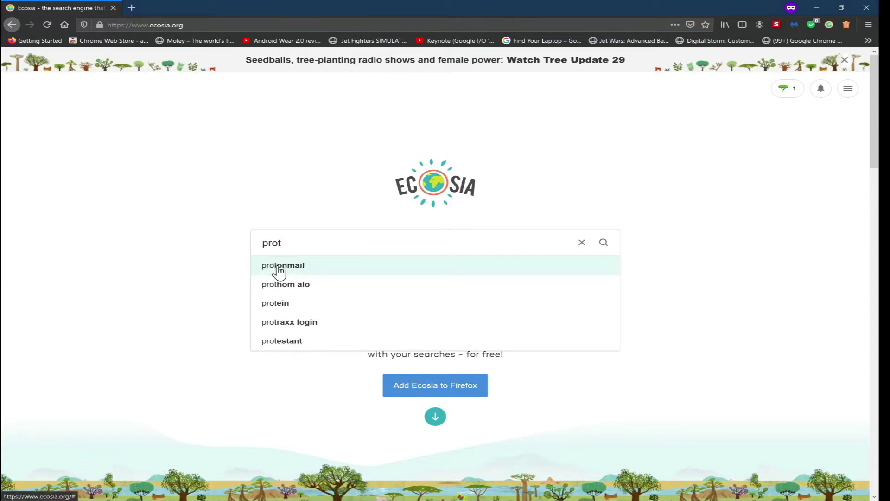
type("https://www.ecosia.org/#")
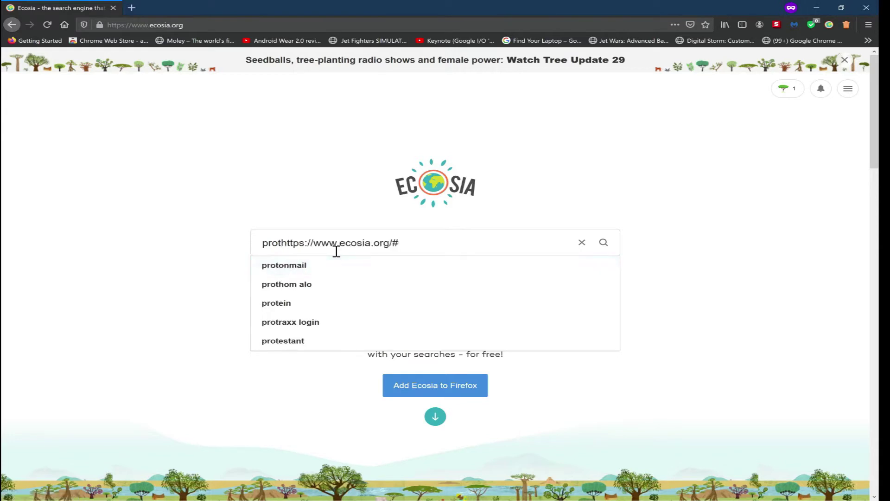
left_click_drag(404, 242, 230, 247)
type("pr")
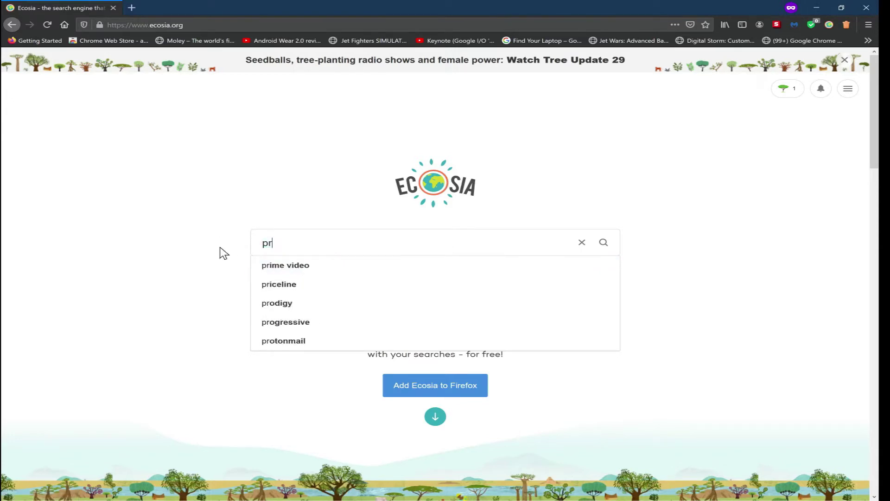
type("oton")
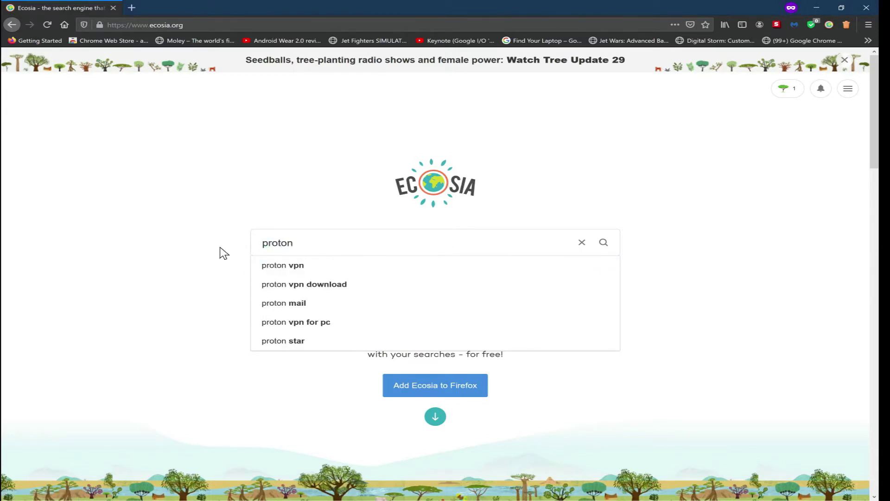
type(" maik")
key("BackSpace")
type("l")
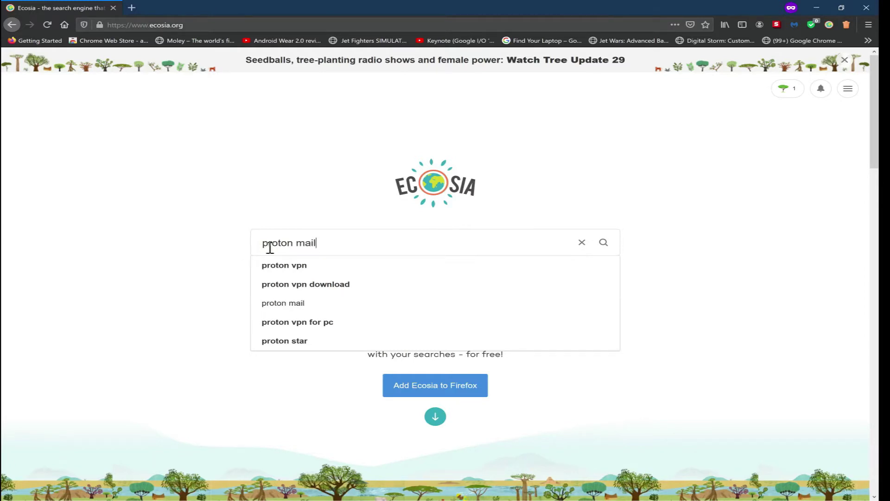
left_click(300, 243)
key("BackSpace")
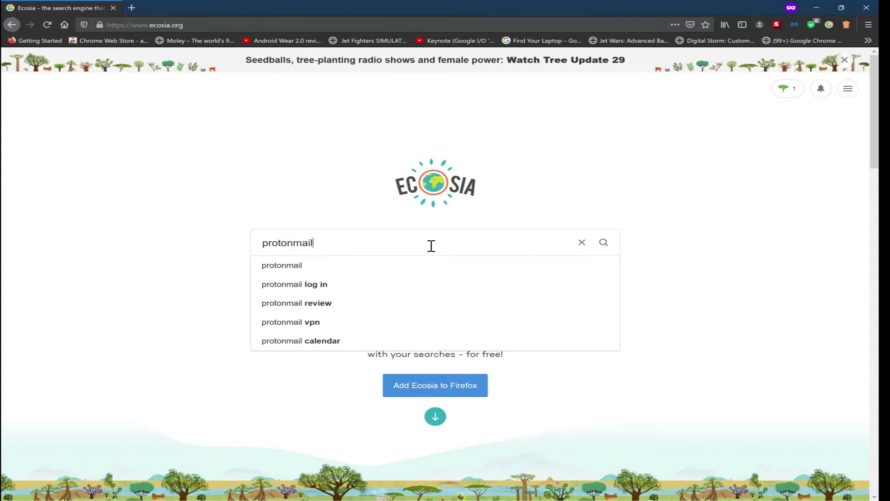
key("Return")
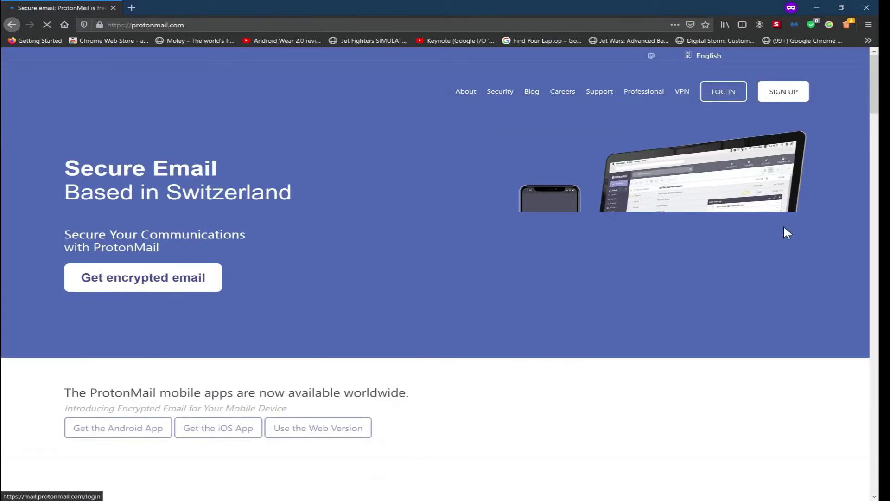
scroll(625, 262, "down", 5)
scroll(625, 262, "down", 3)
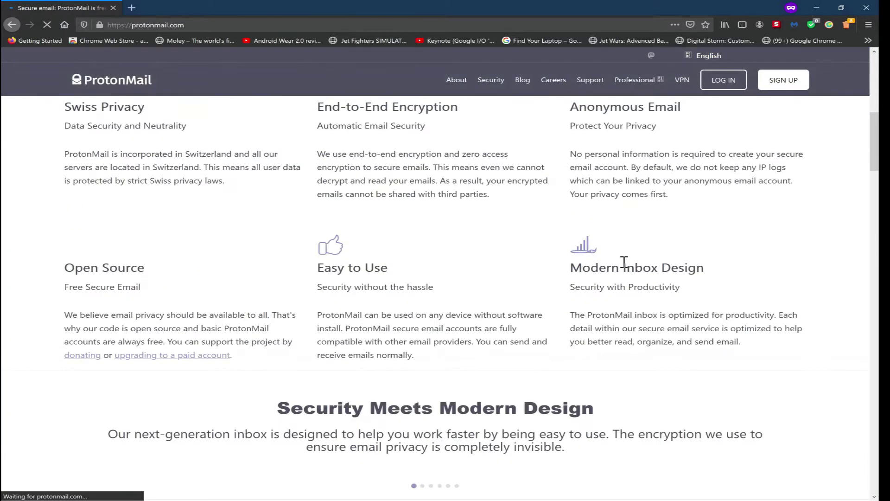
scroll(624, 261, "down", 5)
scroll(624, 261, "up", 5)
scroll(624, 262, "up", 1)
scroll(625, 265, "up", 4)
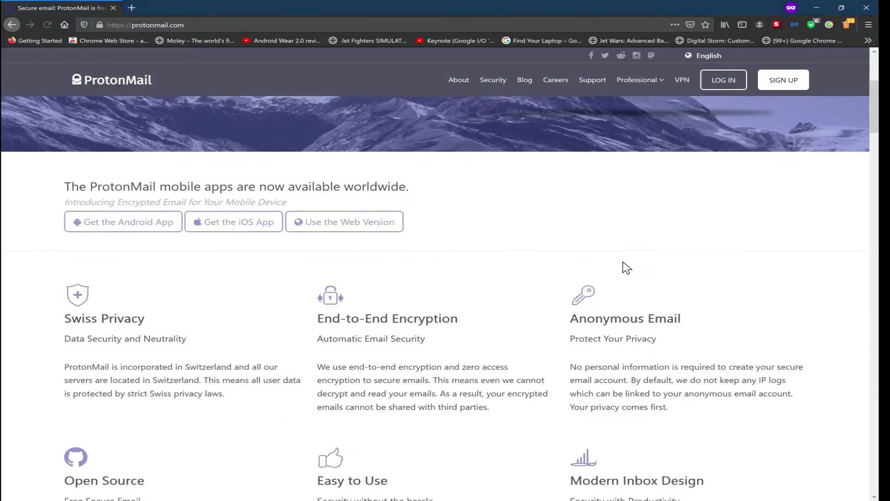
scroll(625, 267, "up", 4)
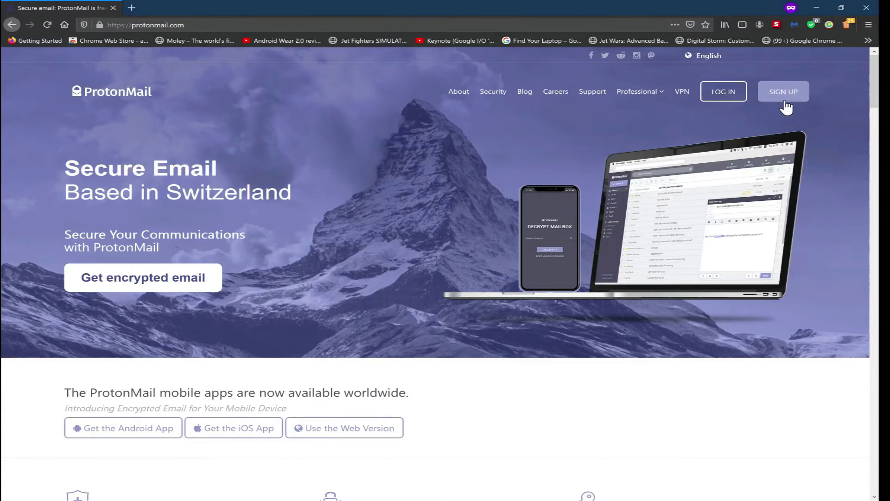
- Start sign-up, collapse the Plus plan, expand the Free plan's details and choose Free
left_click(796, 98)
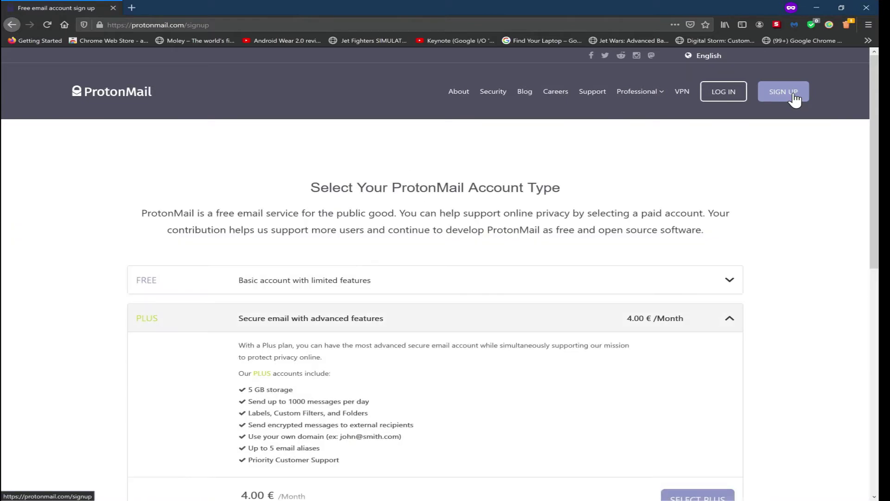
left_click(726, 322)
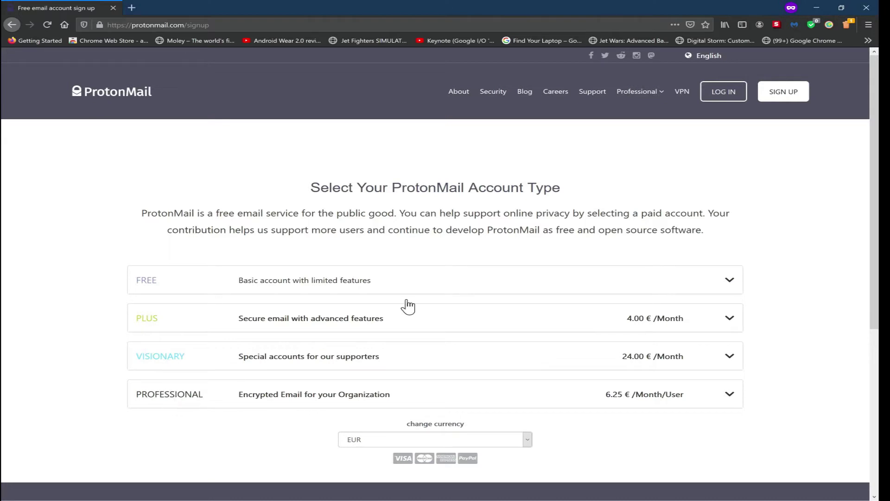
left_click(722, 280)
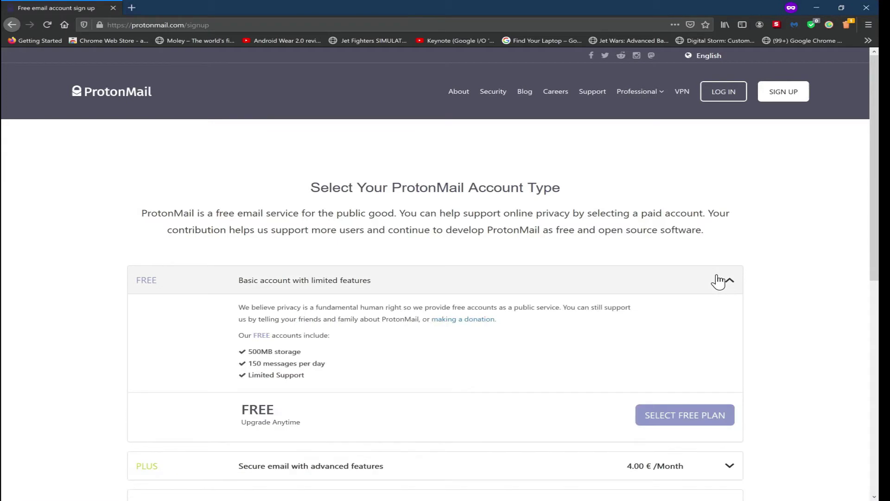
left_click(722, 280)
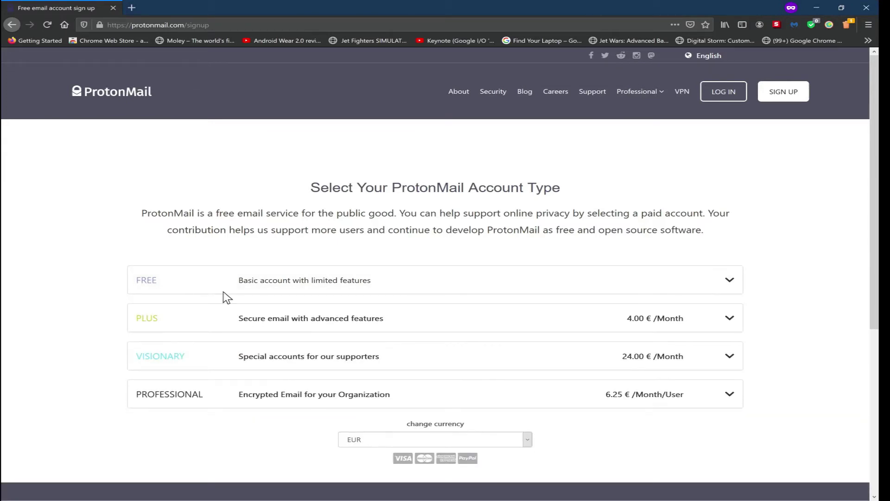
left_click(731, 284)
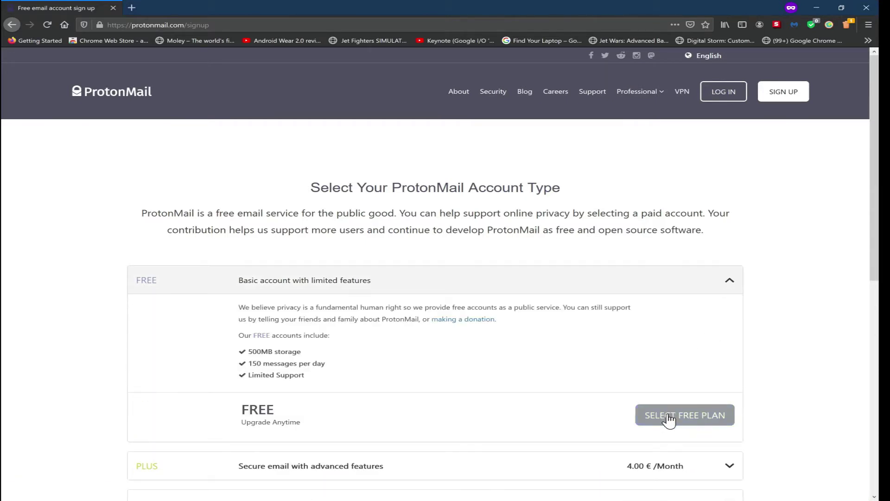
left_click(699, 419)
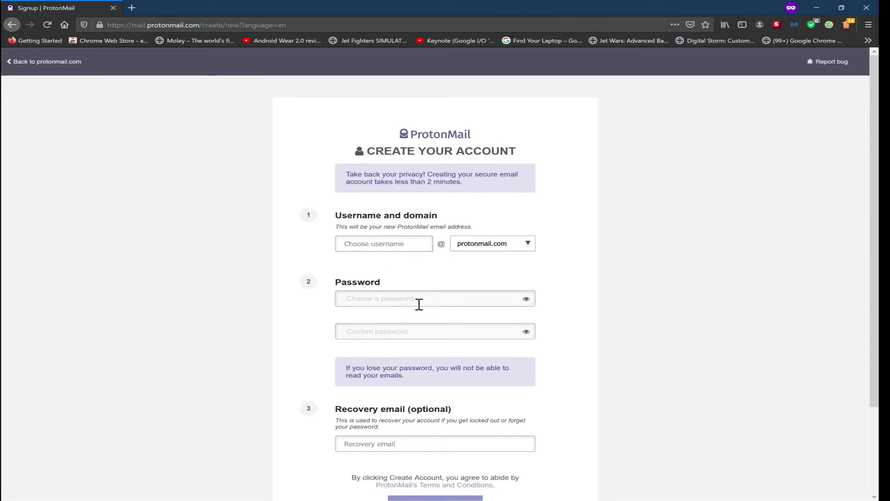
scroll(420, 304, "down", 1)
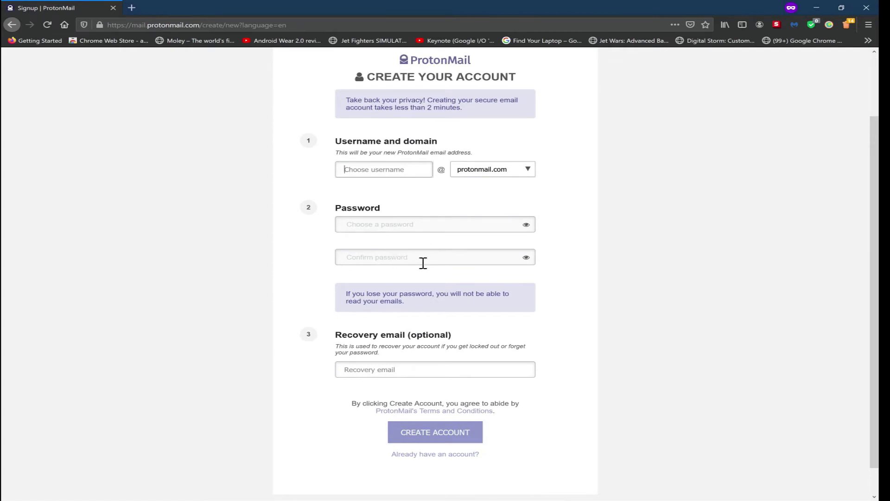
- Put the cursor in the optional recovery email field
left_click(402, 368)
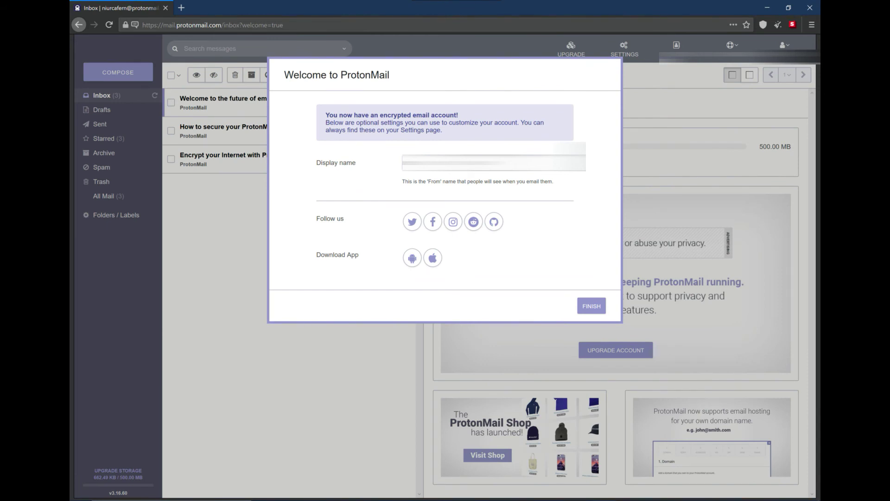
- Finish the Welcome to ProtonMail dialog to reveal the inbox and tutorial panel
left_click(591, 306)
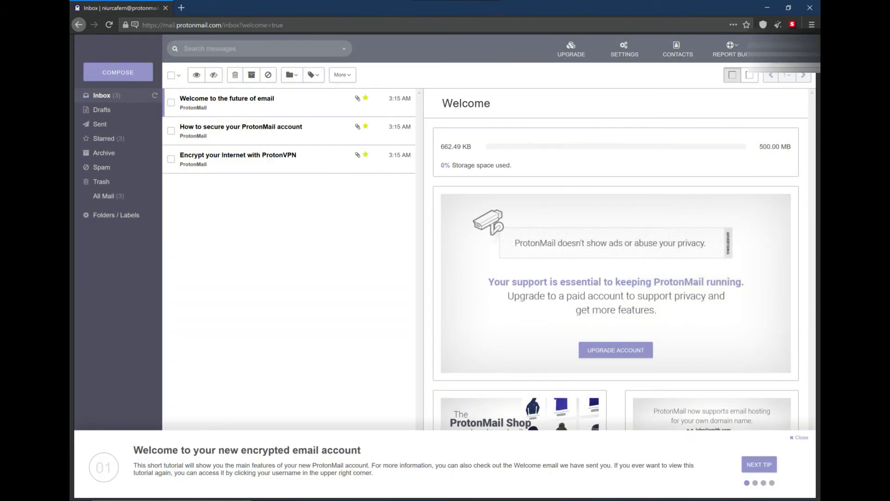